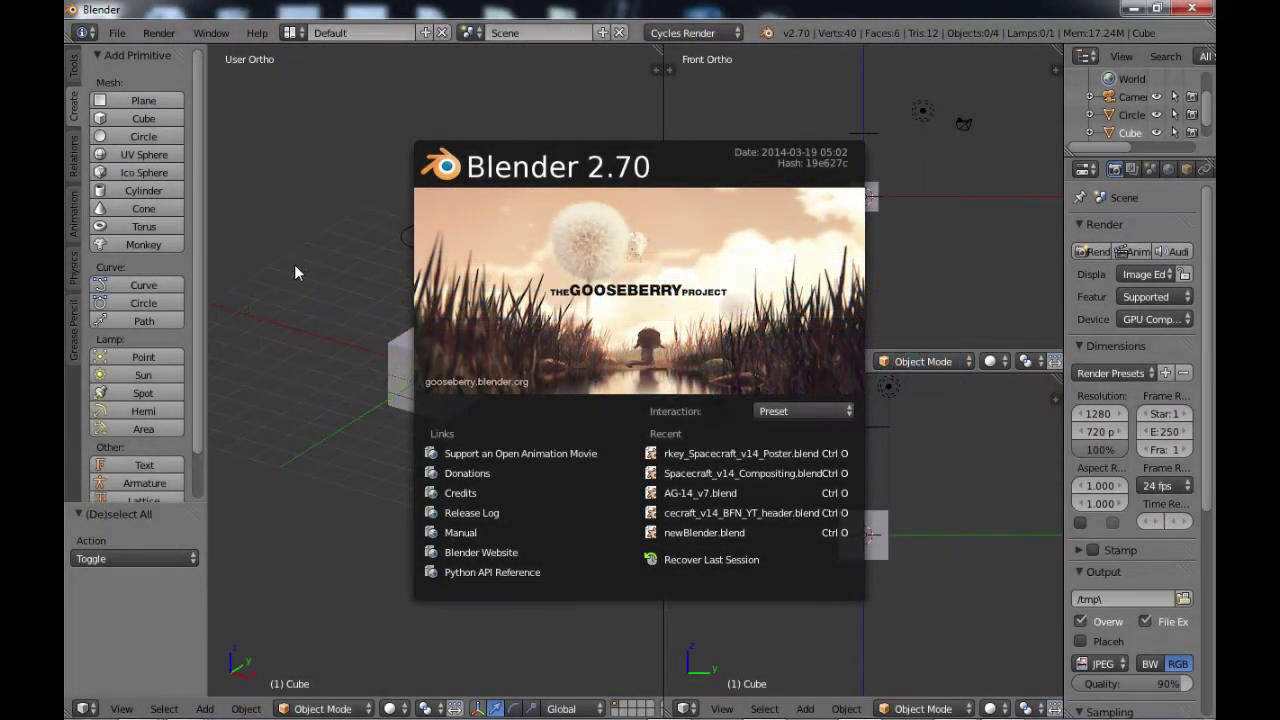
Dismiss the Blender 2.70 splash screen and open the File menu
click(301, 268)
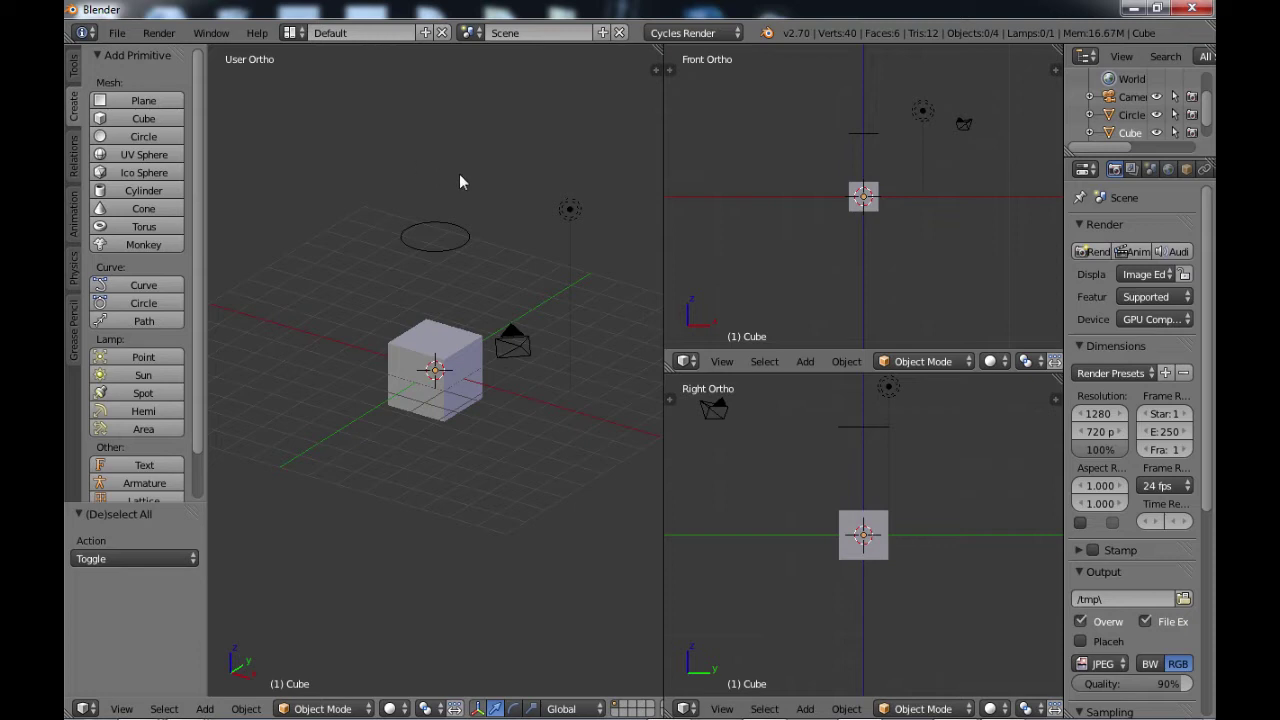
click(117, 33)
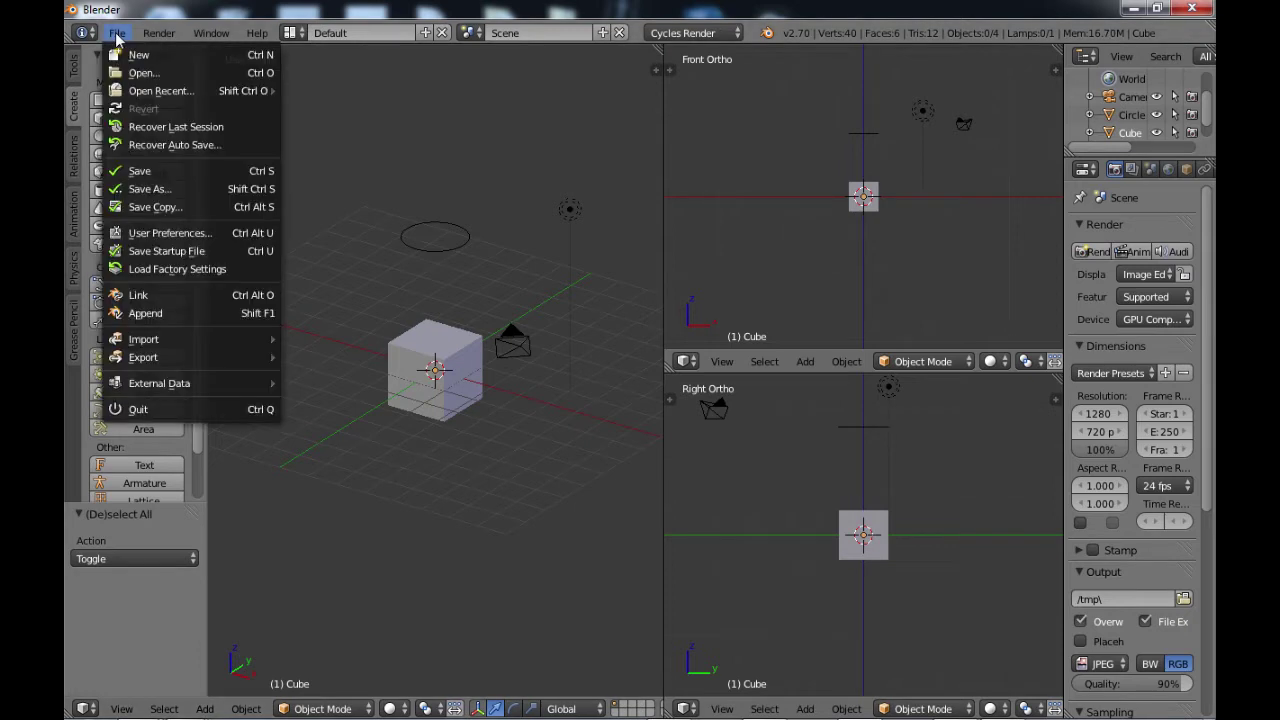
click(155, 236)
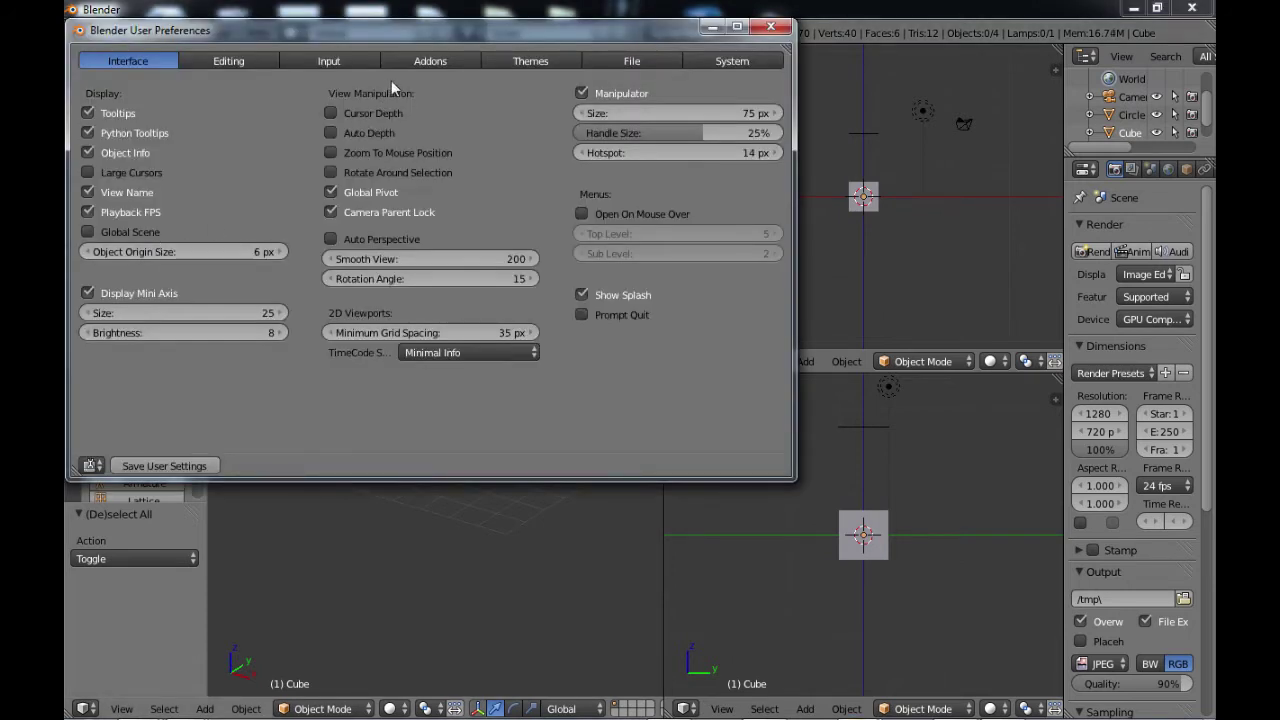
click(536, 61)
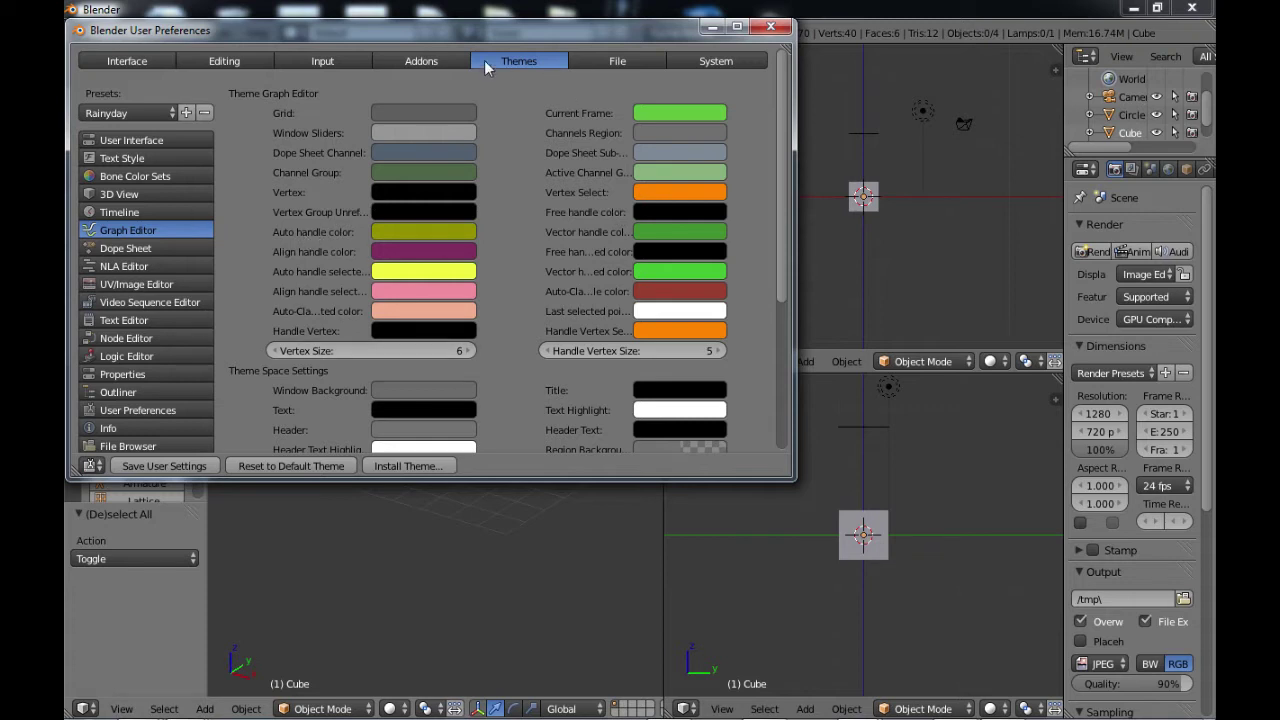
click(772, 28)
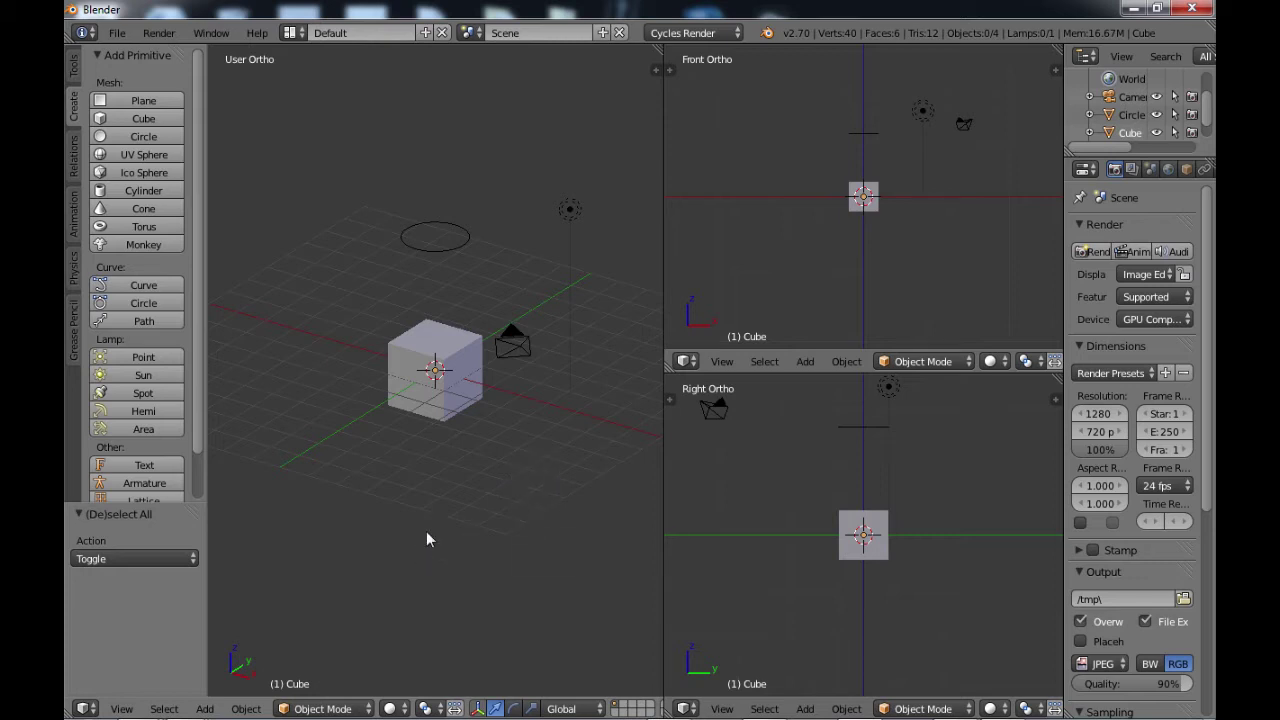
mouse_move(185, 712)
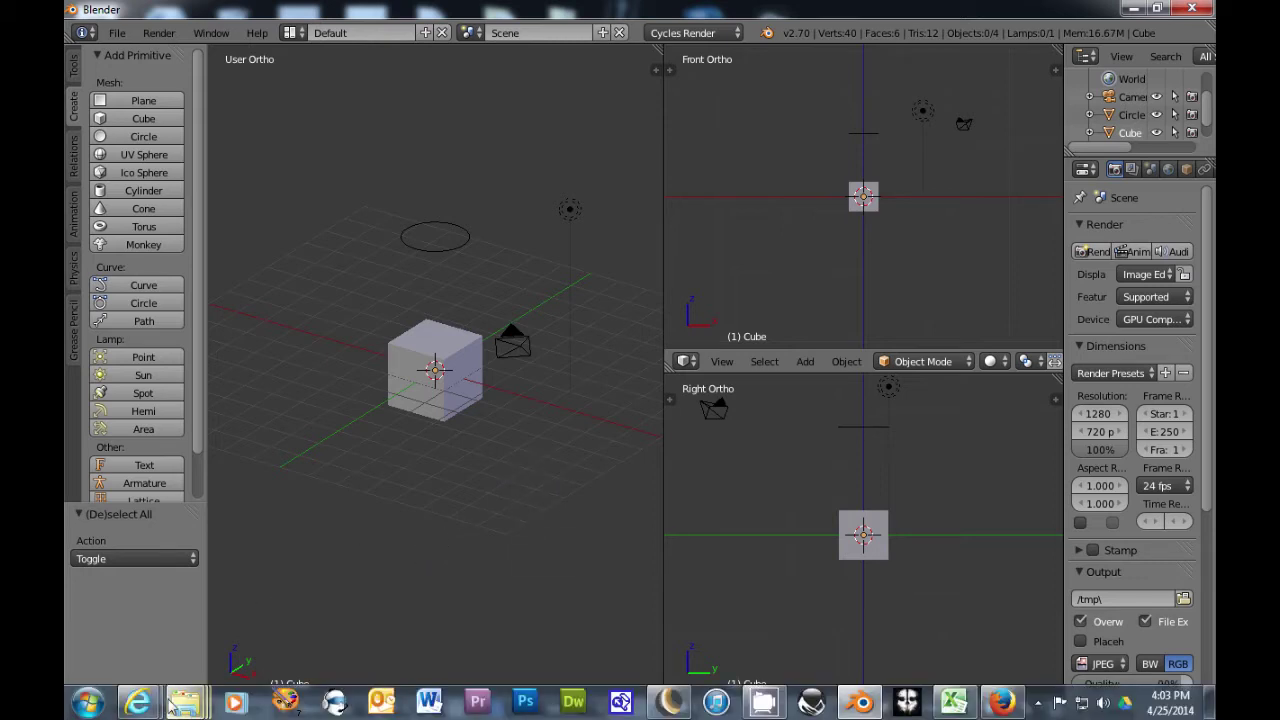
Bring the Blend Swap Blender Themes page forward and scroll to the Rainy Day Theme
mouse_move(148, 705)
click(375, 620)
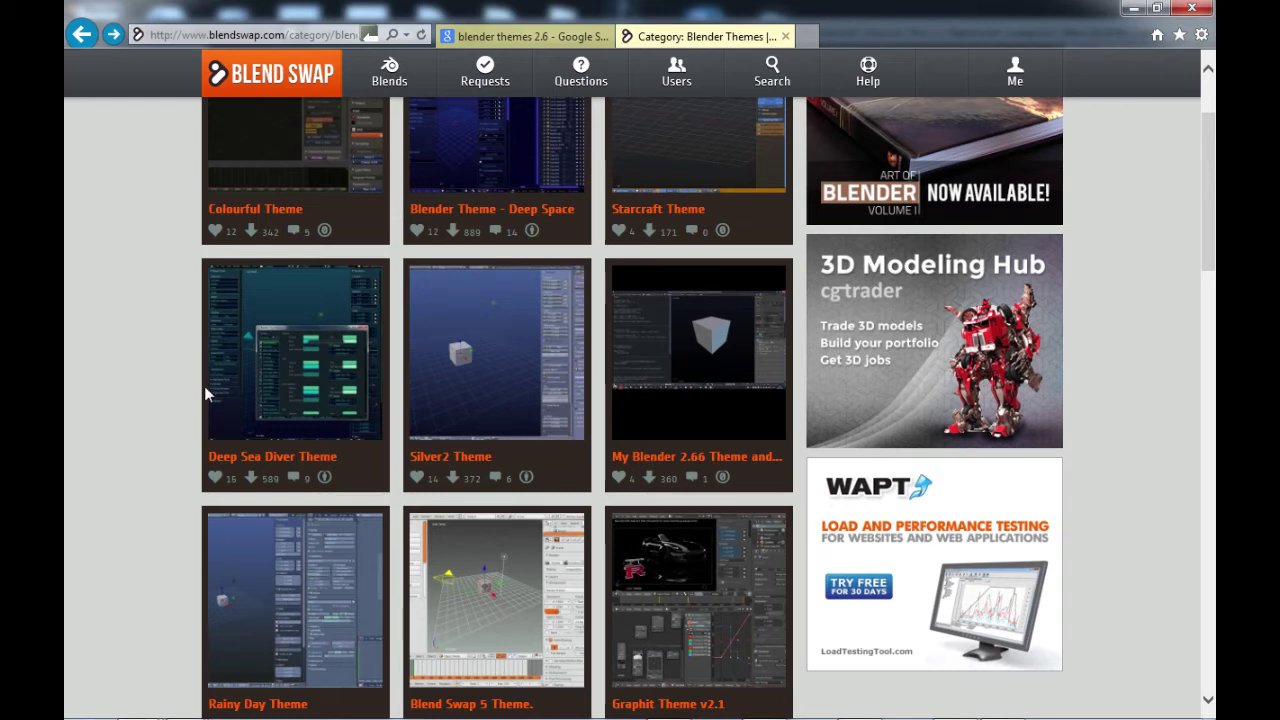
scroll(145, 435, up, 2)
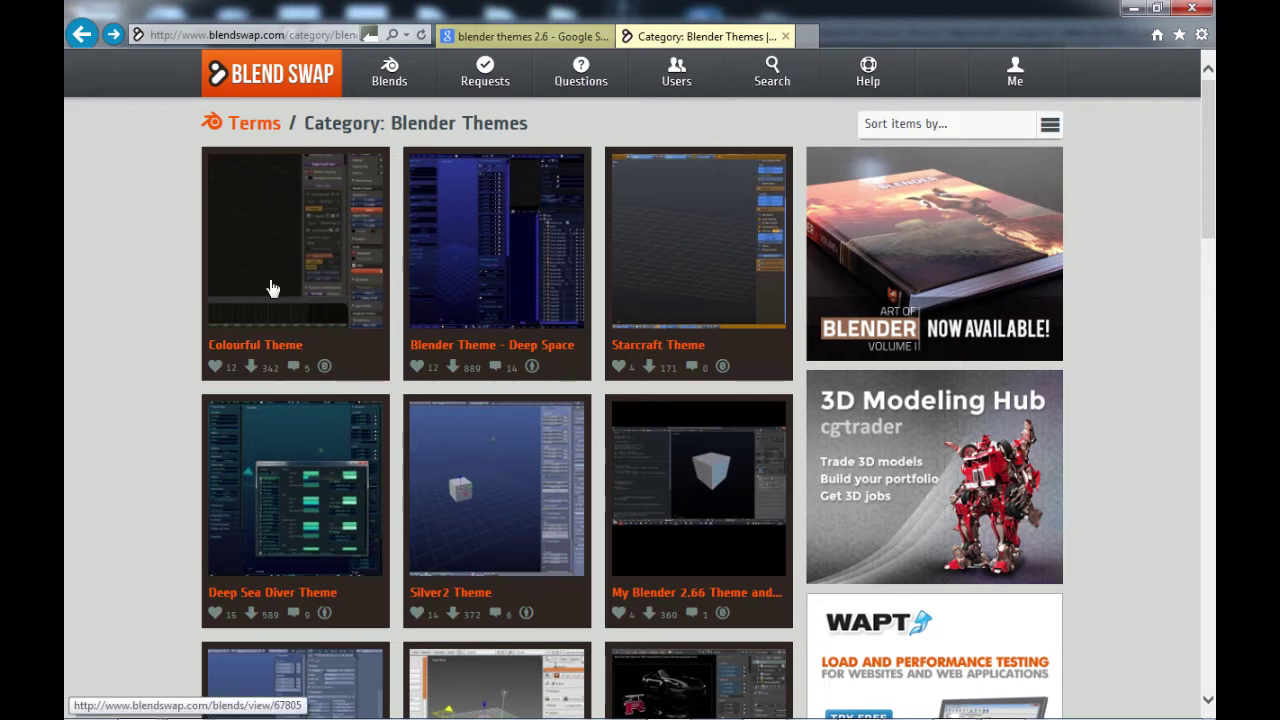
scroll(155, 416, down, 1)
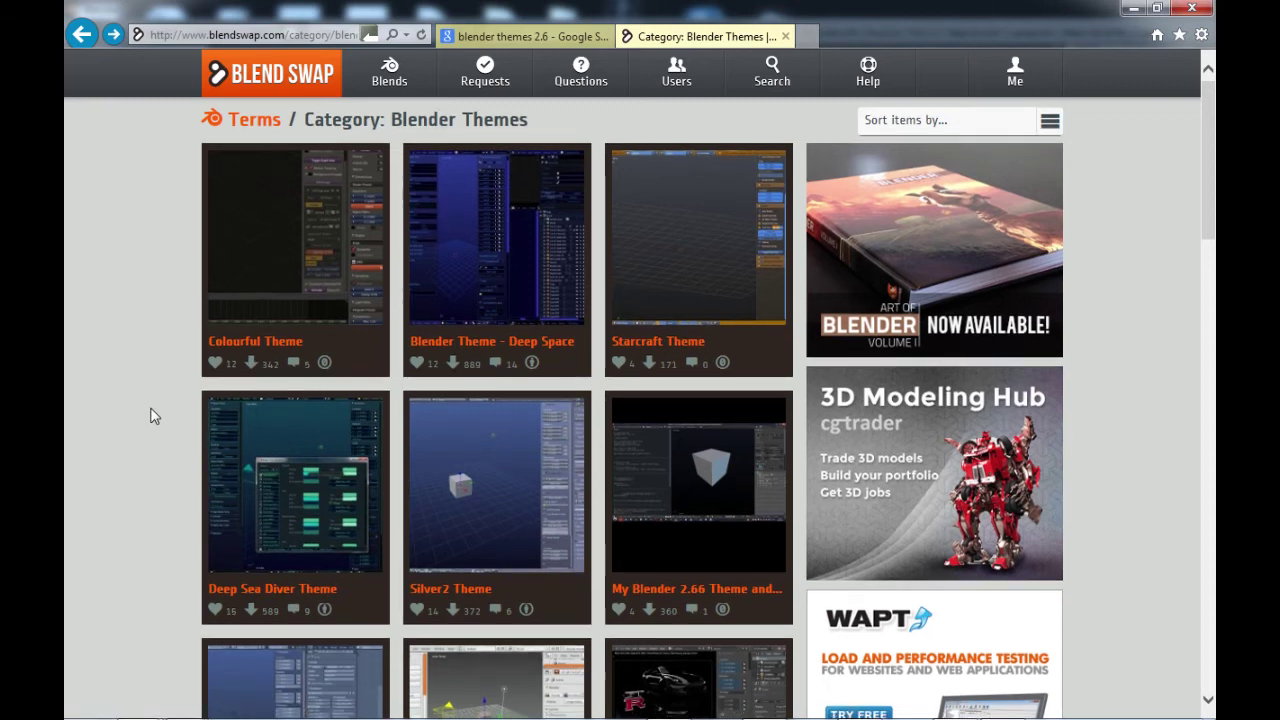
scroll(155, 416, down, 5)
scroll(155, 416, up, 2)
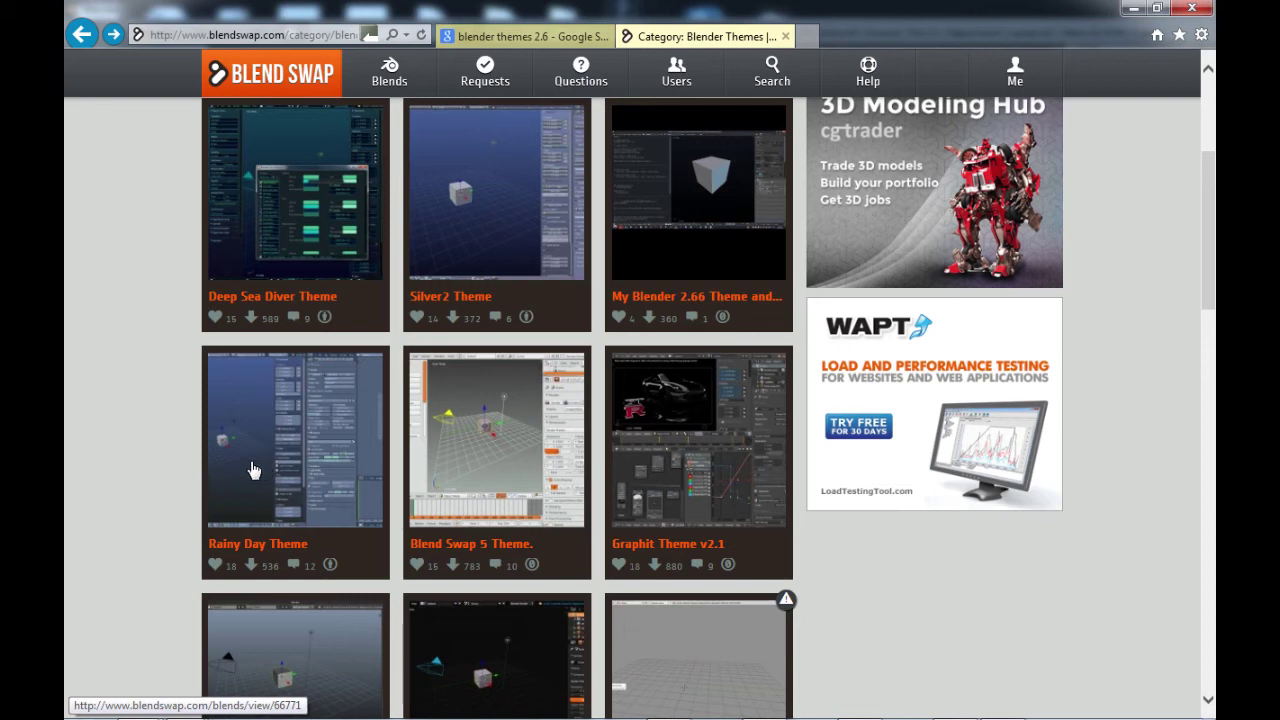
scroll(150, 450, down, 3)
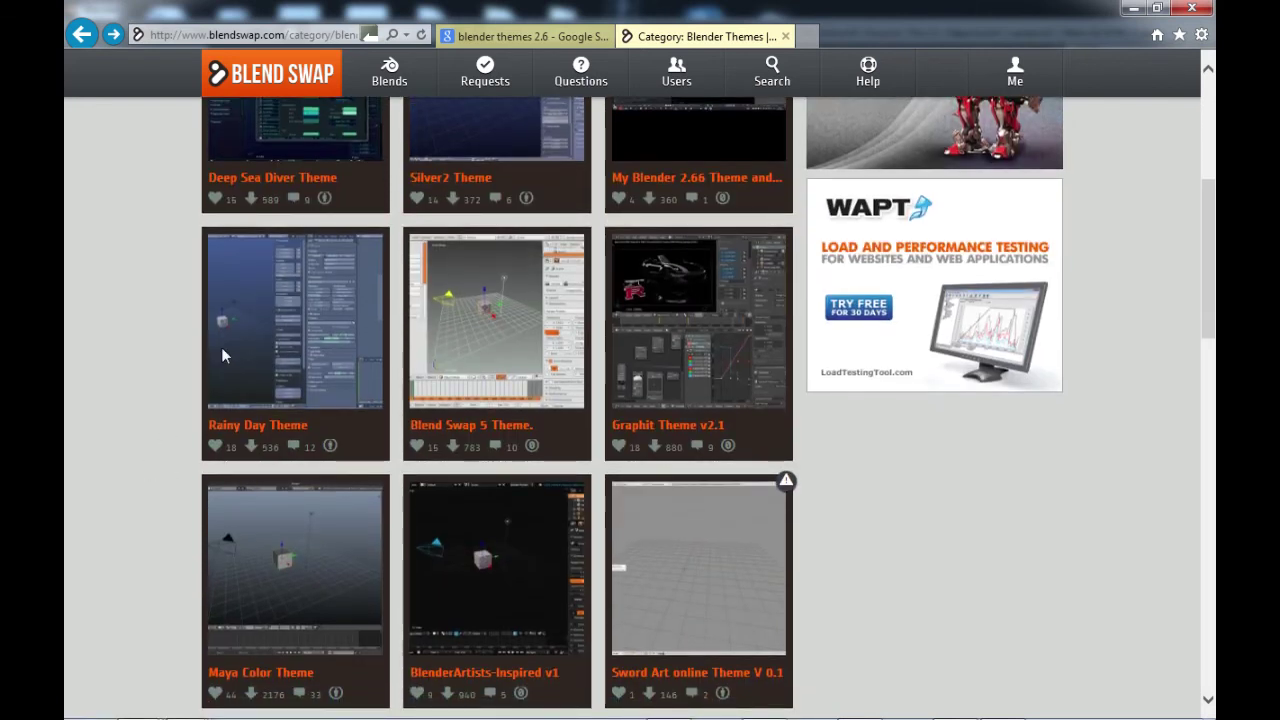
Open the Rainy Day Theme page, start the 1 MB download, then cancel the license prompt
click(248, 336)
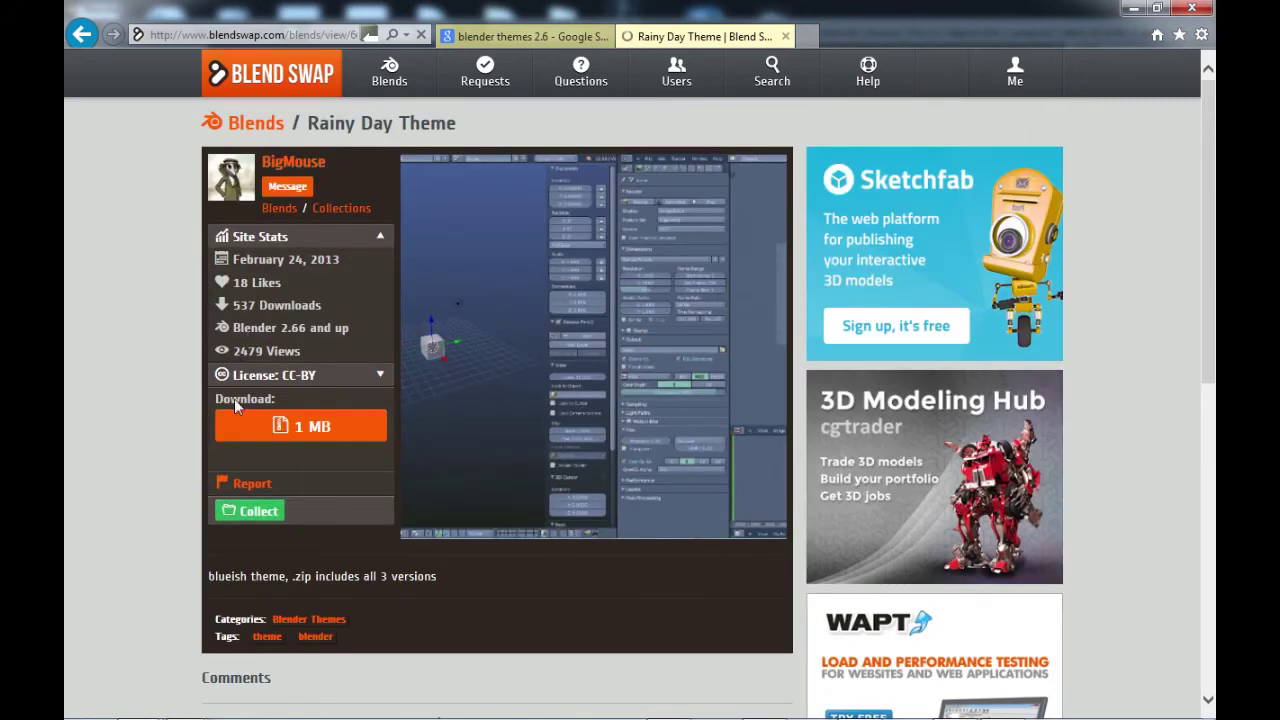
click(325, 426)
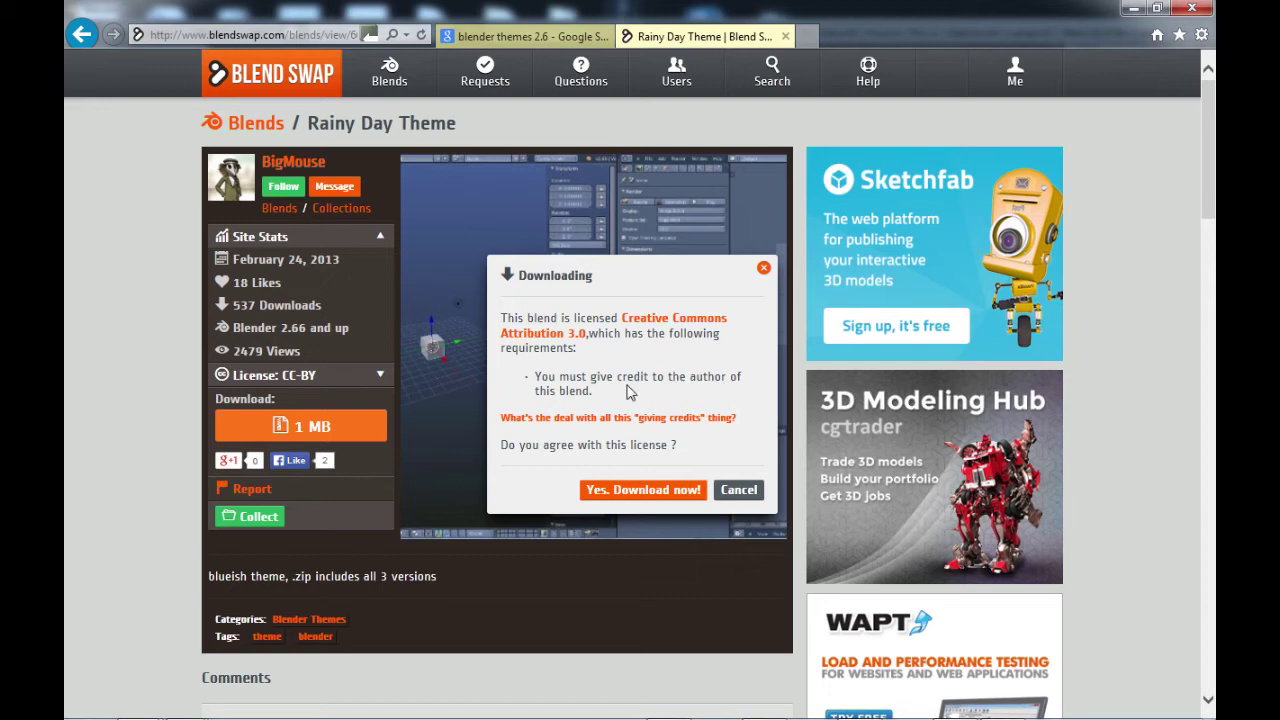
click(740, 490)
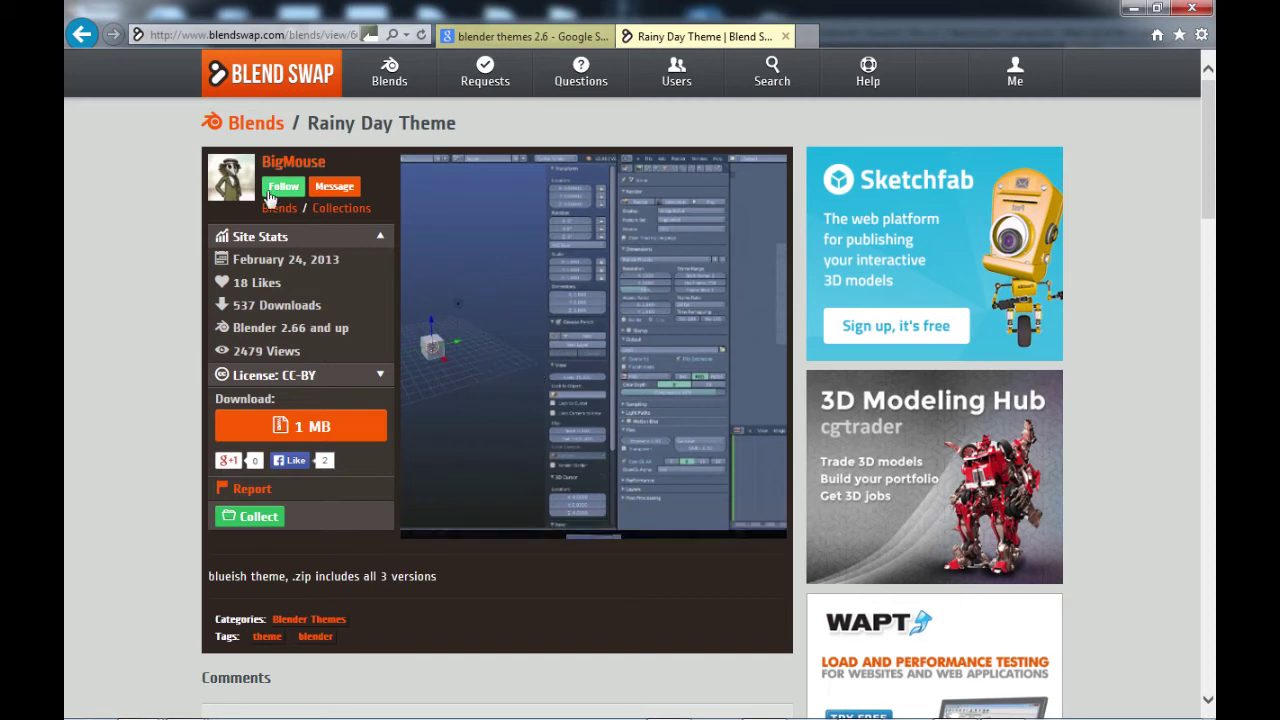
Look over the theme page, then minimize Internet Explorer to return to Blender
scroll(450, 513, down, 3)
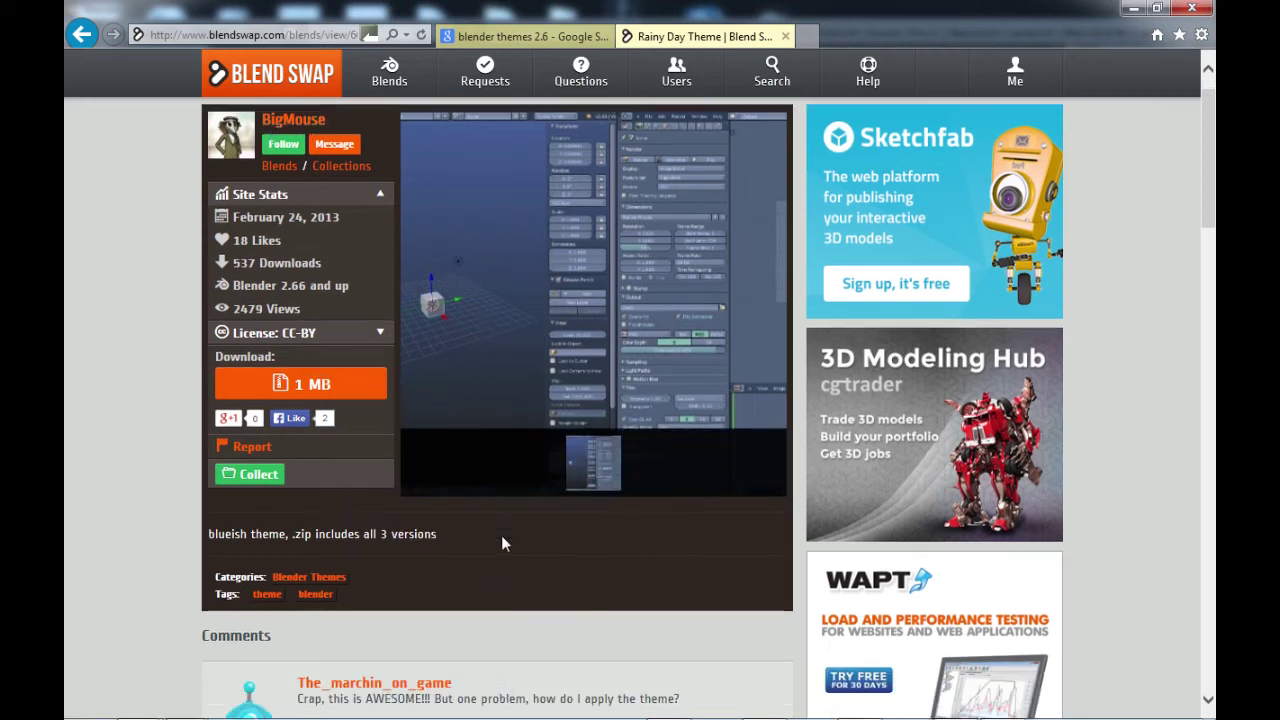
scroll(500, 543, up, 3)
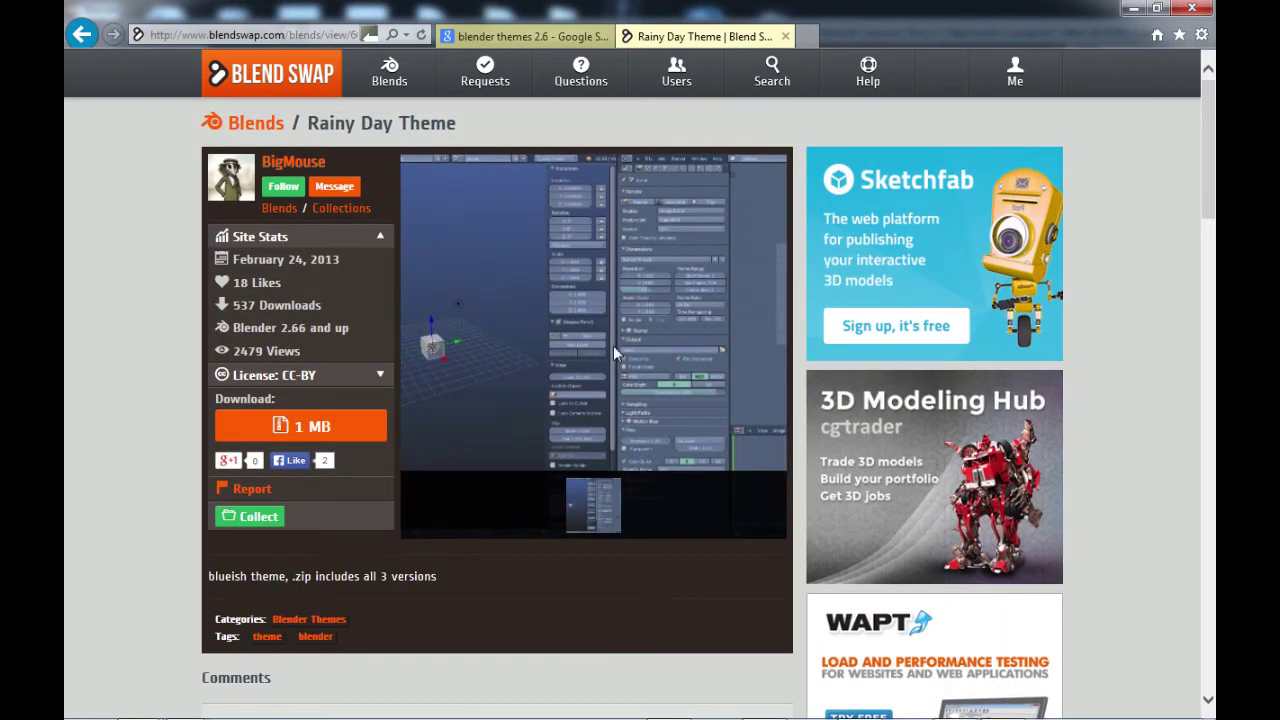
click(1133, 10)
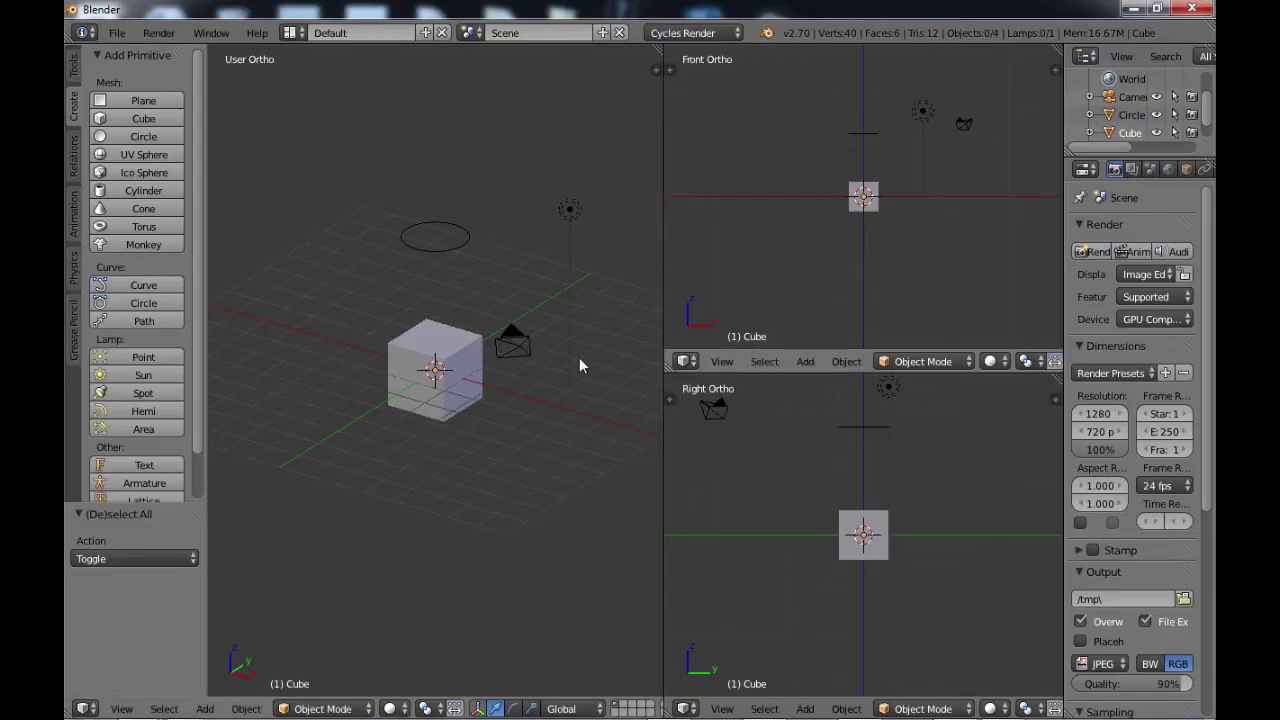
Launch Install Theme... from User Preferences' Themes tab to browse for a theme file
click(116, 33)
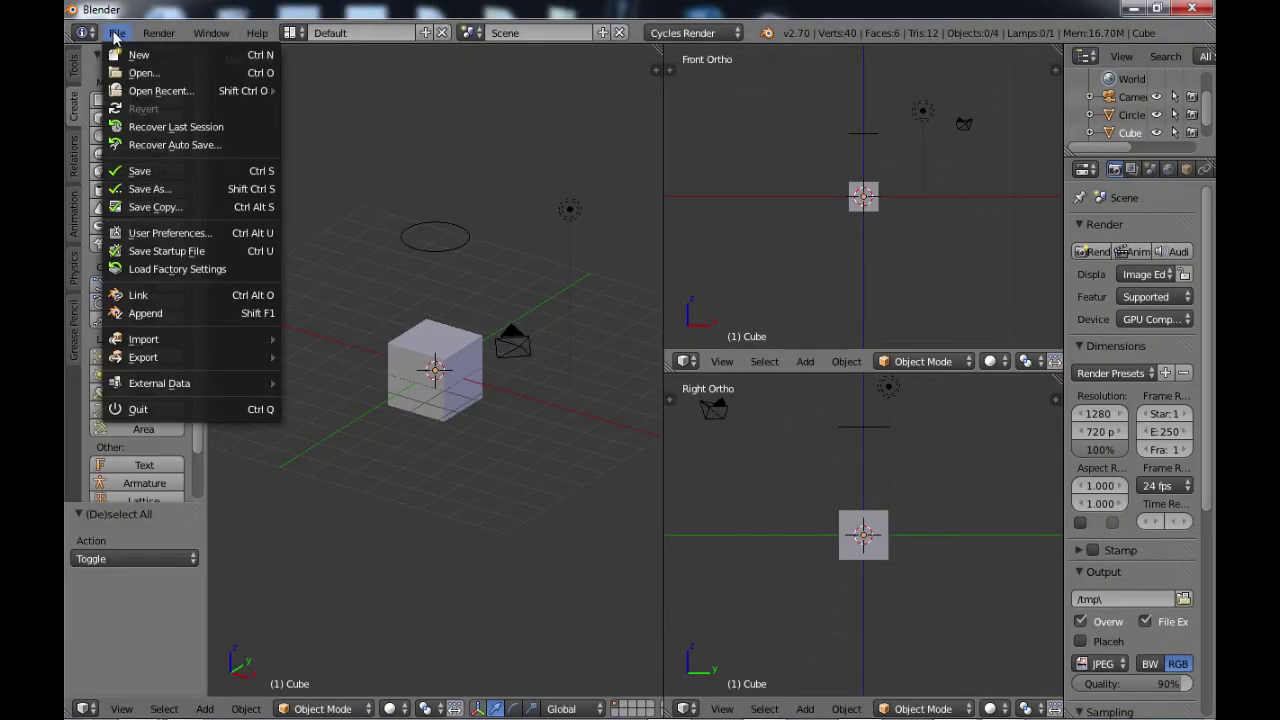
click(150, 233)
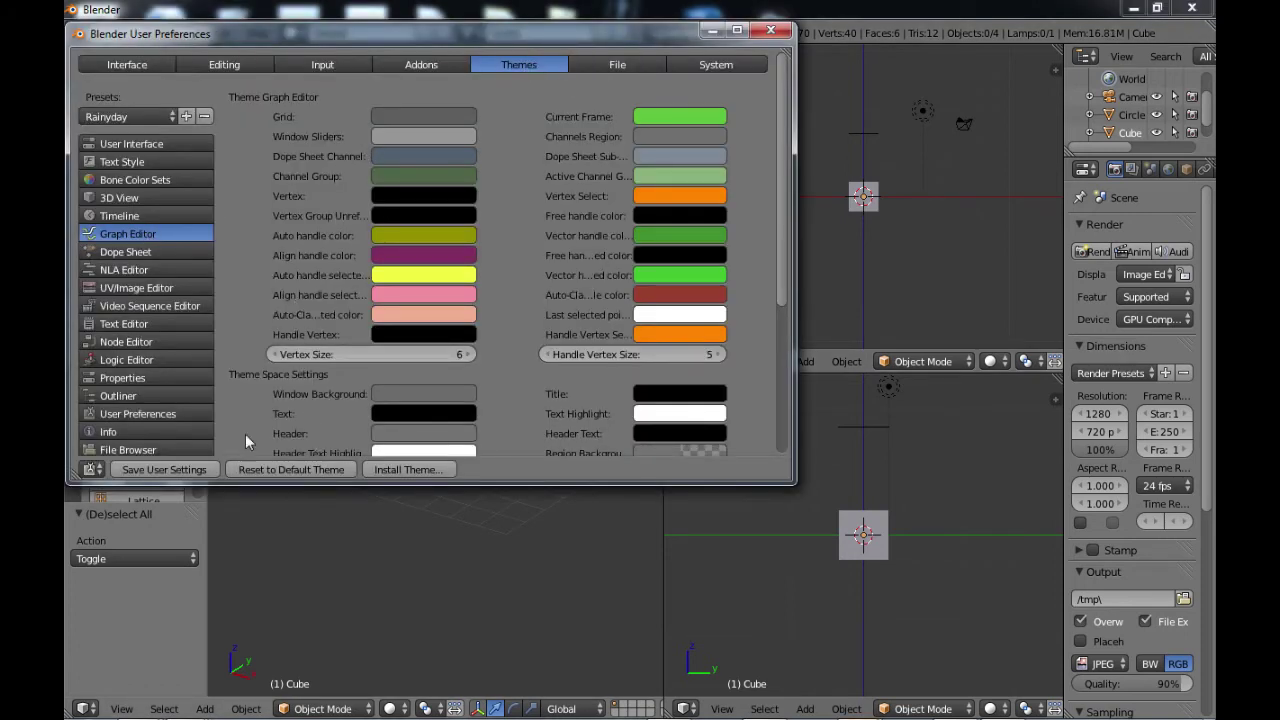
click(404, 469)
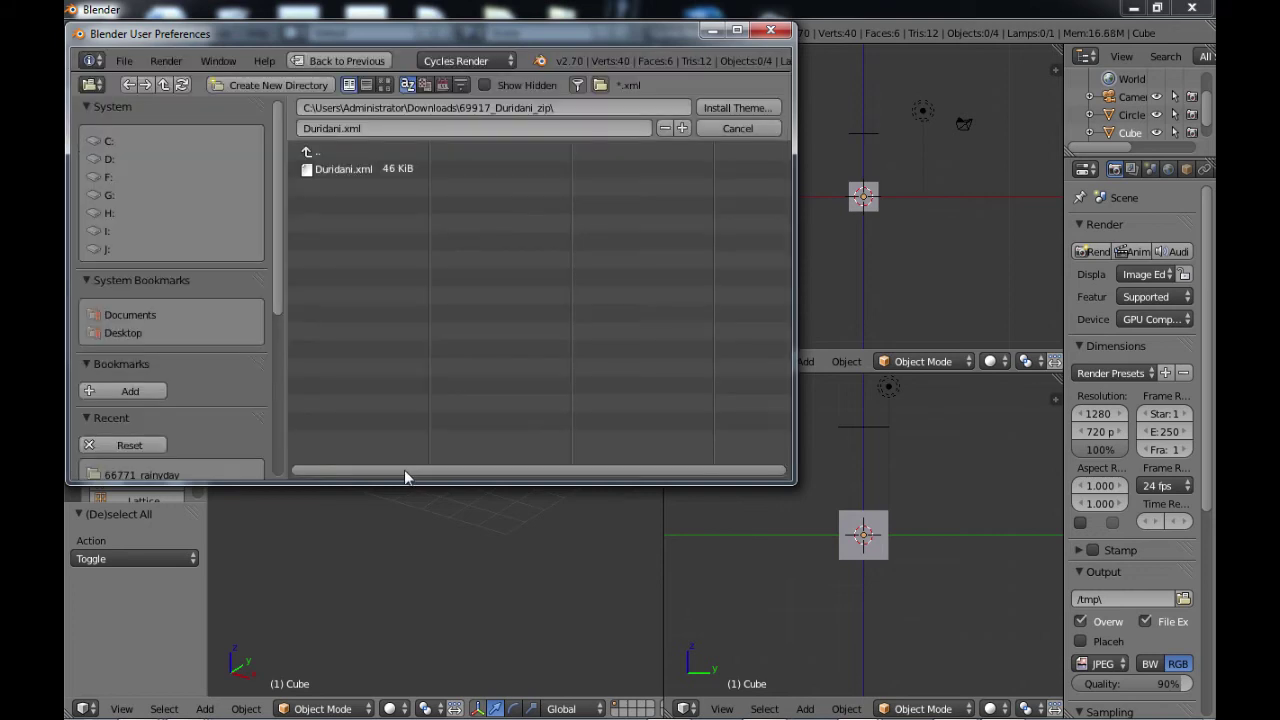
Install rainyday.xml from Downloads/66771_rainyday and save it as the user settings
click(317, 152)
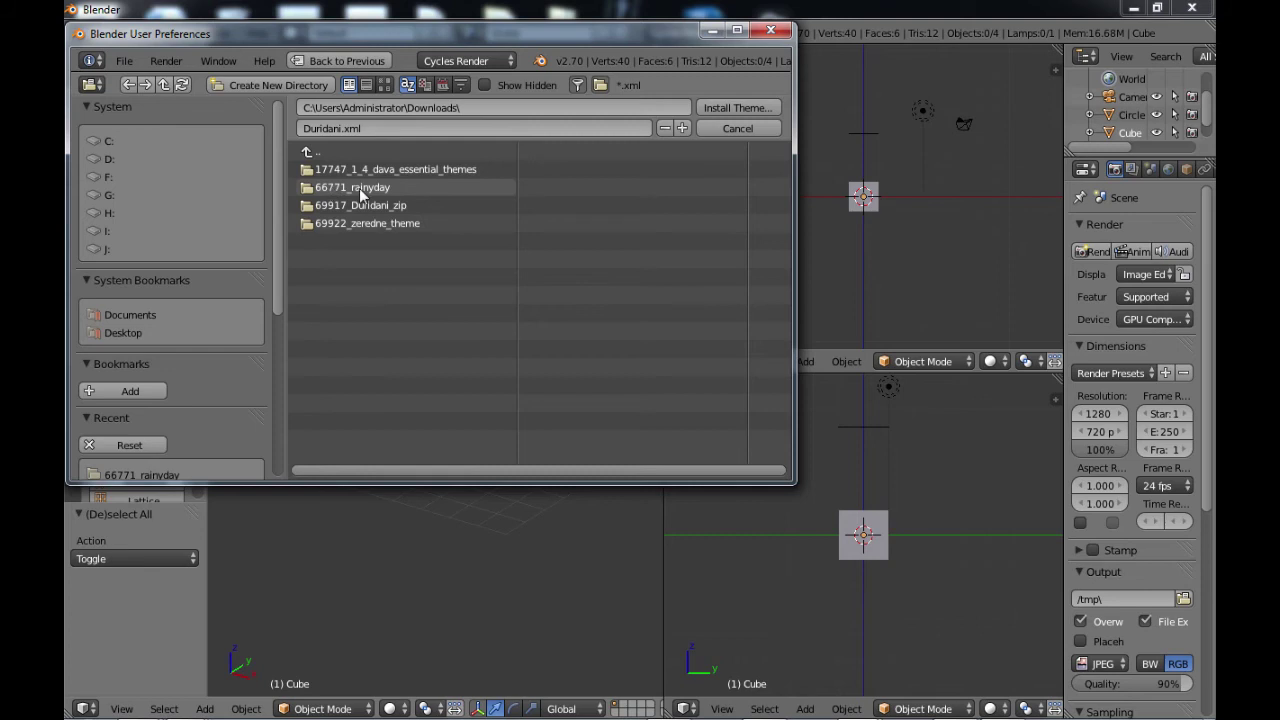
click(352, 186)
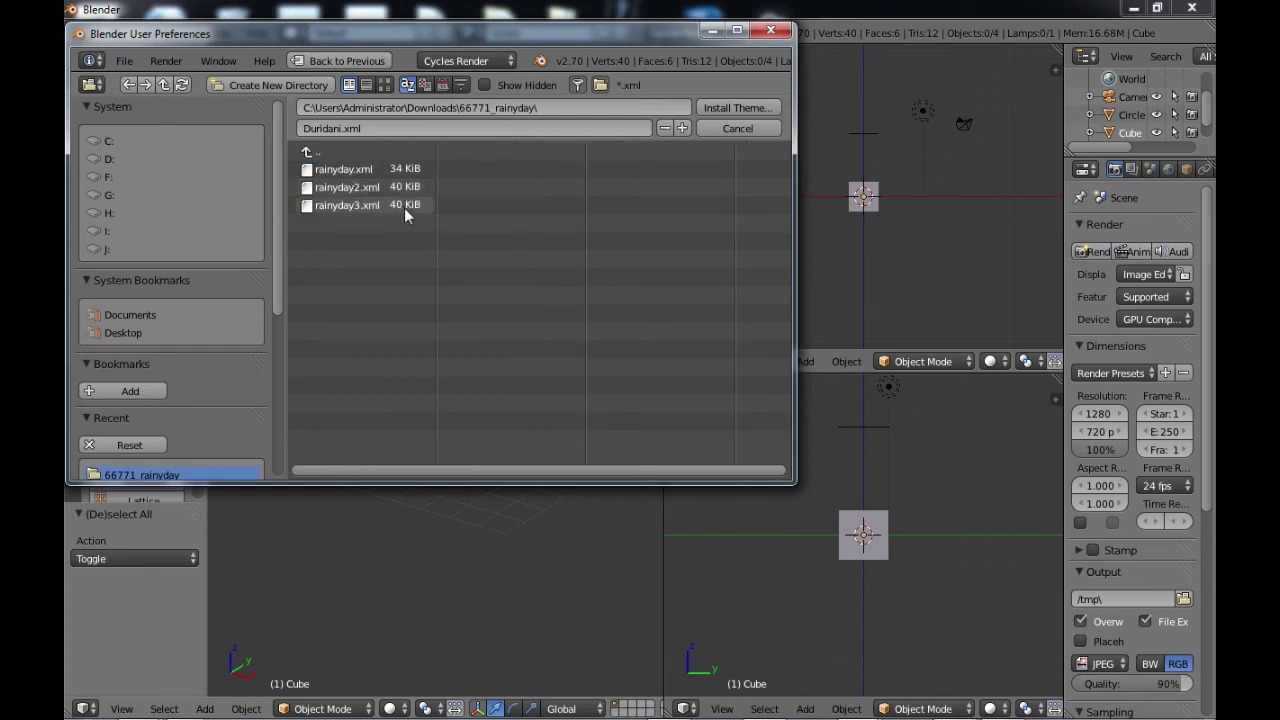
click(342, 170)
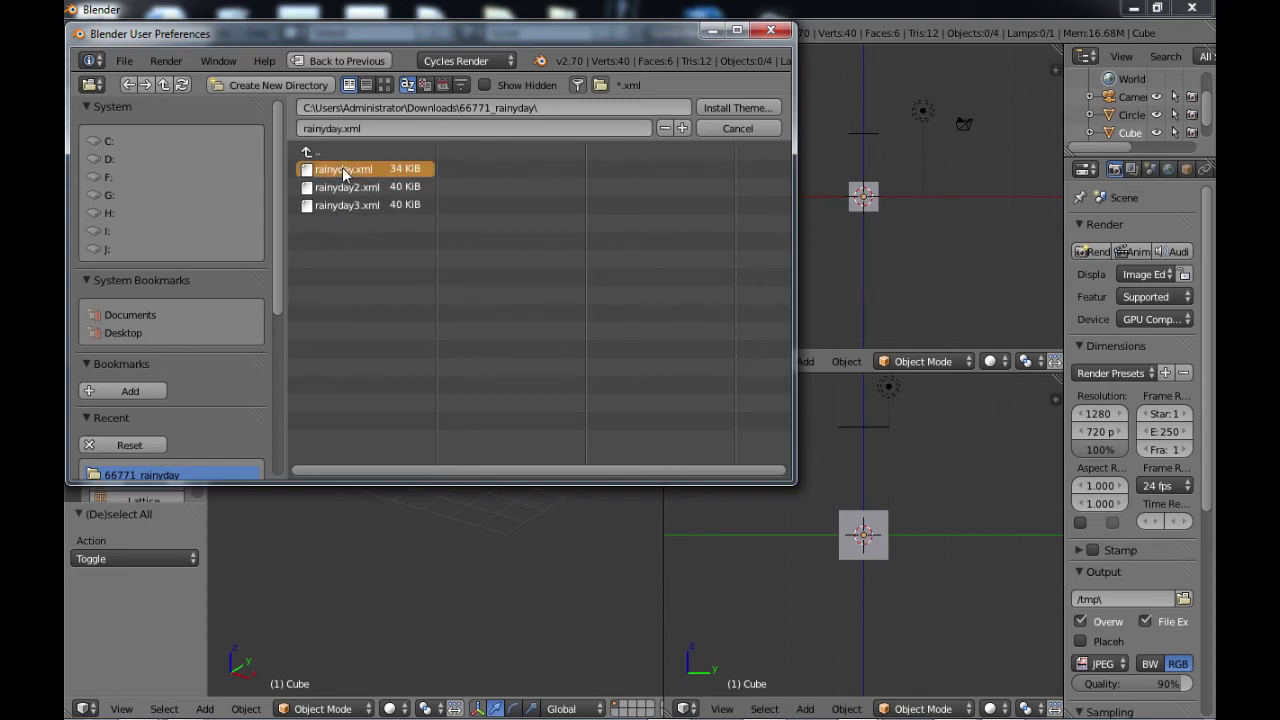
click(736, 108)
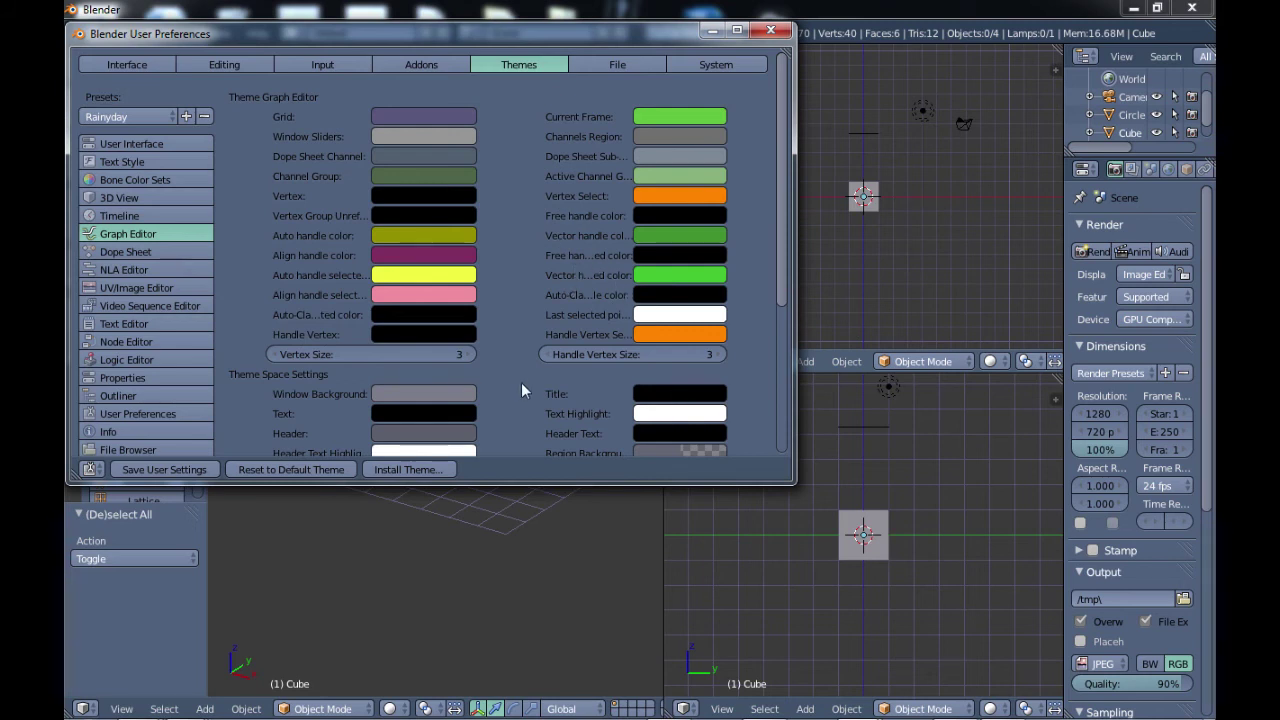
click(147, 462)
Close User Preferences and orbit the 3D view to check the bluish Rainy Day colours
click(771, 33)
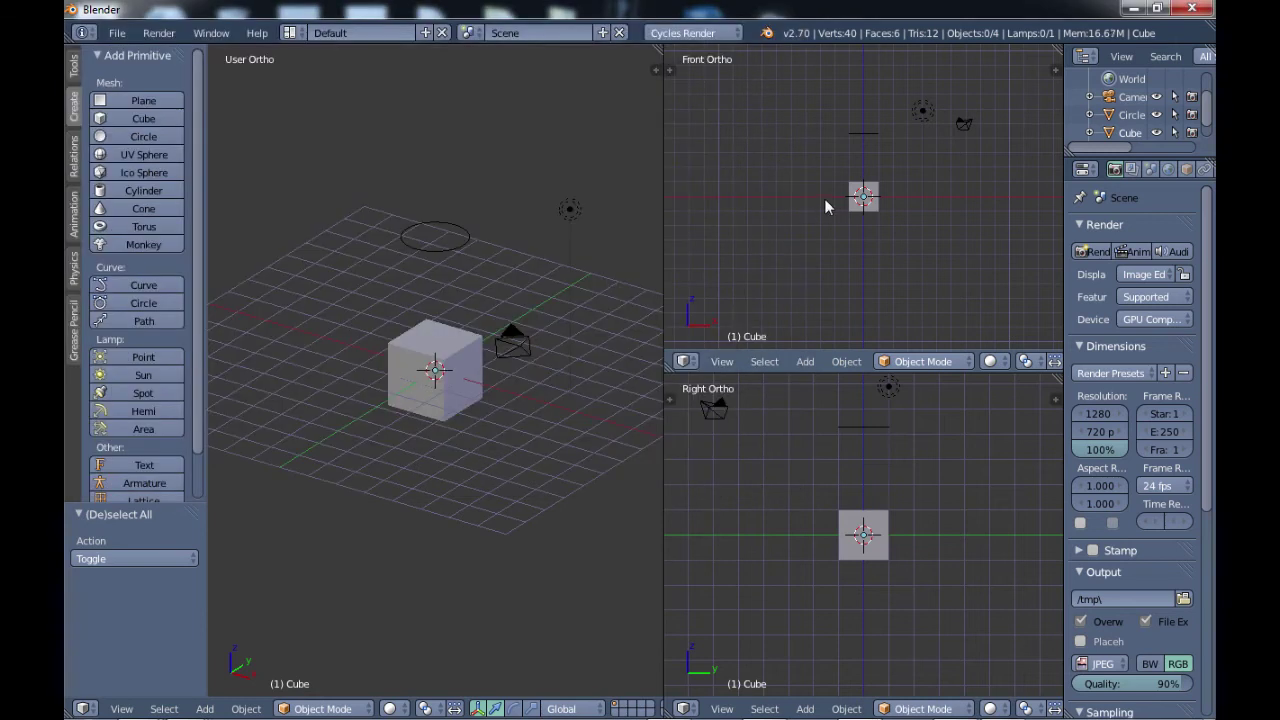
mouse_move(446, 458)
middle_down()
mouse_move(476, 412)
mouse_move(473, 534)
mouse_move(265, 393)
mouse_move(408, 243)
mouse_move(551, 407)
mouse_move(409, 432)
mouse_move(426, 380)
mouse_move(563, 436)
mouse_move(500, 243)
mouse_move(486, 462)
mouse_move(517, 446)
mouse_move(396, 373)
mouse_move(366, 330)
mouse_move(455, 450)
mouse_move(542, 420)
mouse_move(484, 466)
mouse_move(474, 451)
mouse_move(491, 534)
mouse_move(437, 322)
mouse_move(438, 260)
mouse_move(468, 480)
mouse_move(457, 466)
middle_up()
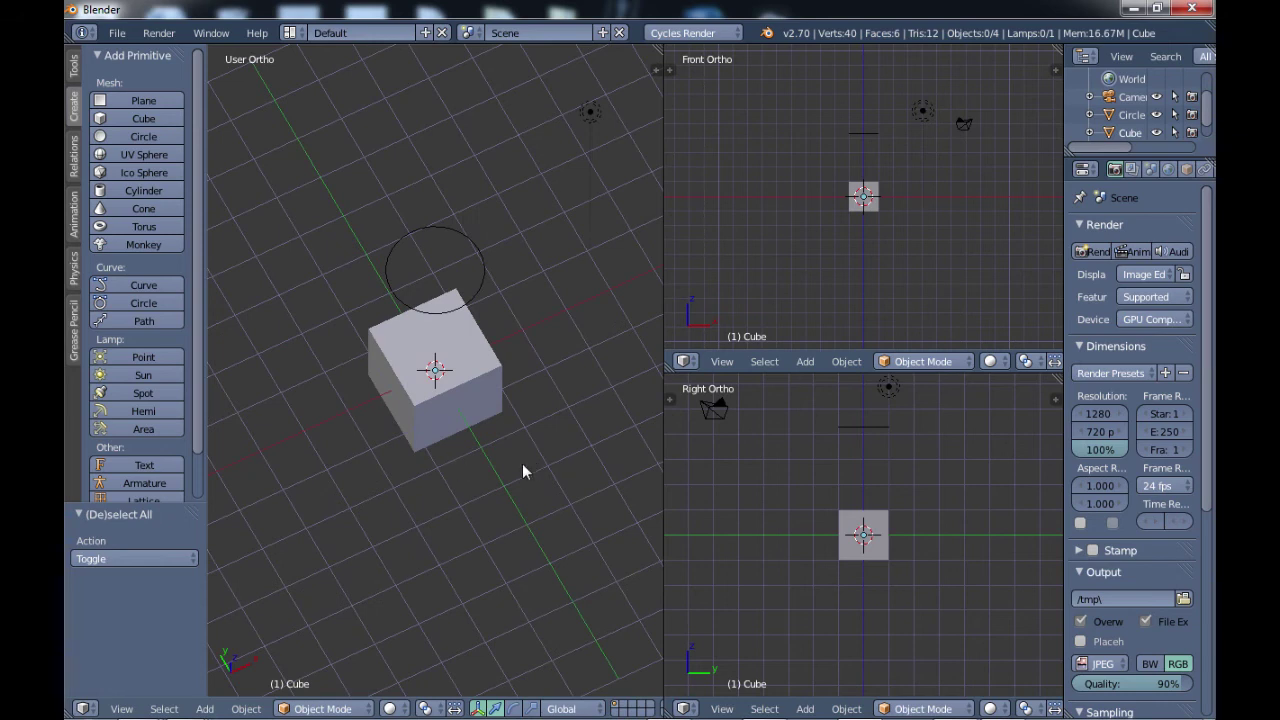
Reset User Preferences to the default theme, save user settings, and close the window
click(117, 34)
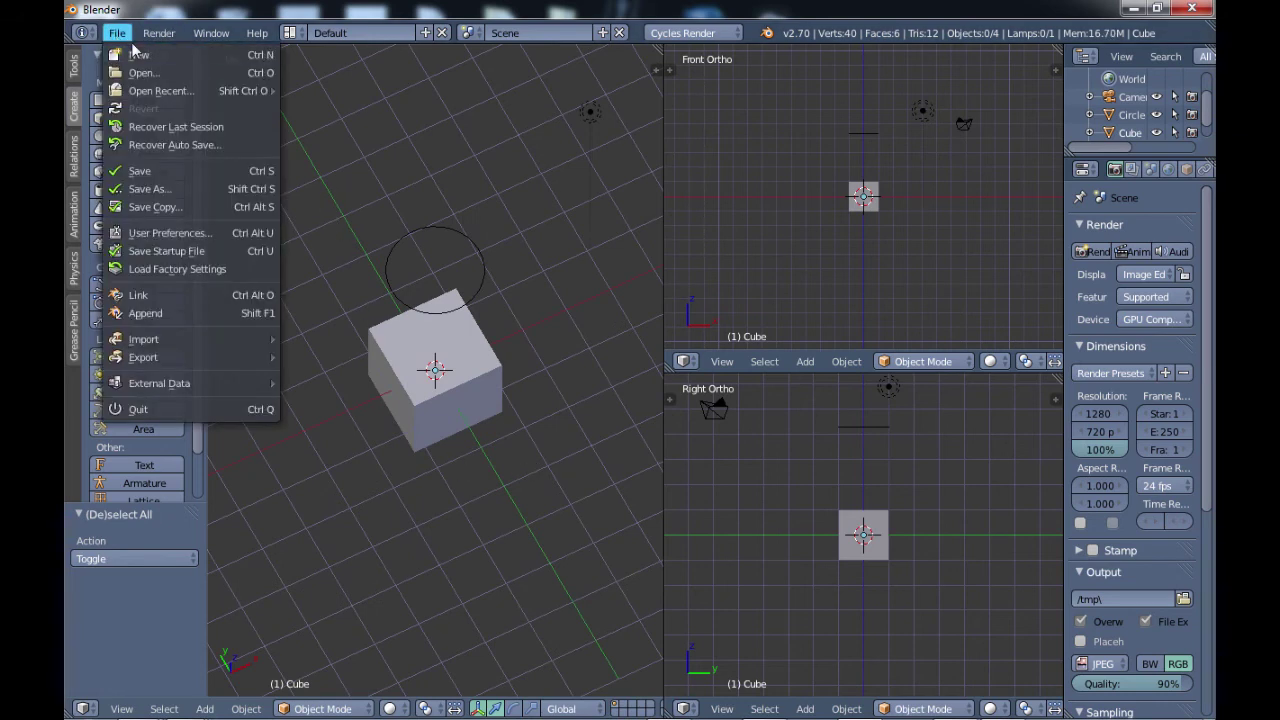
click(158, 231)
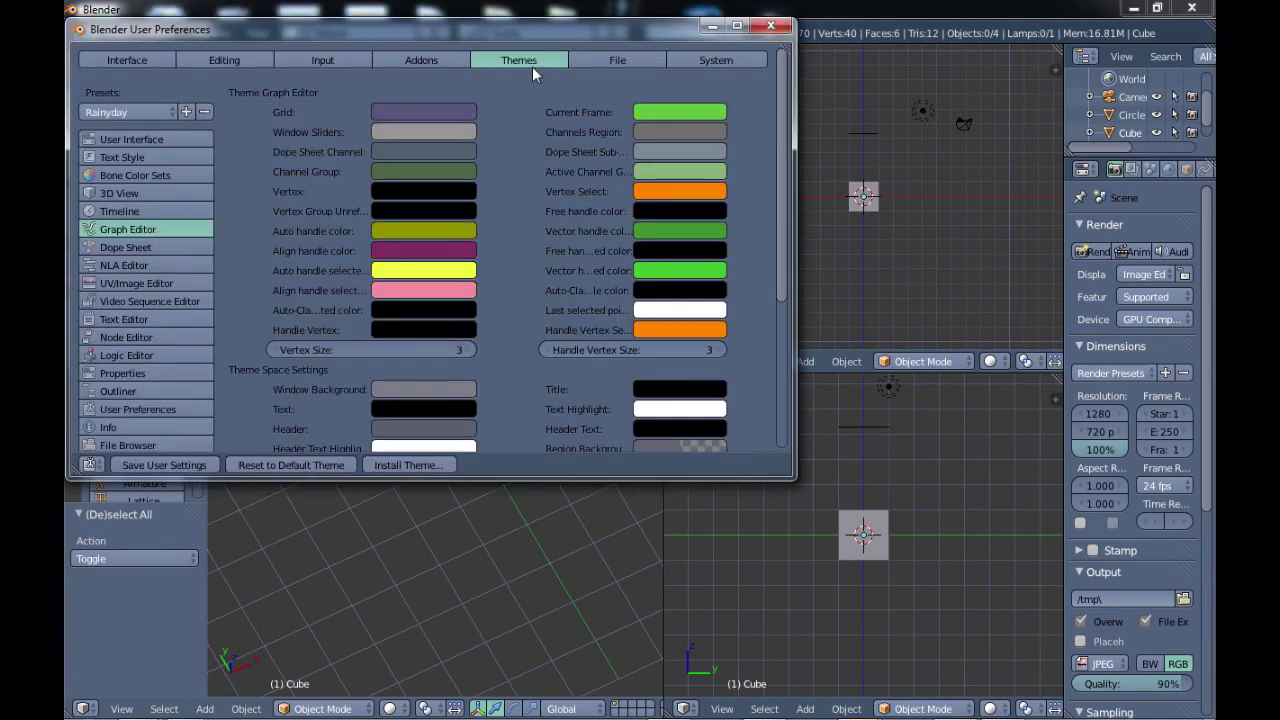
click(277, 465)
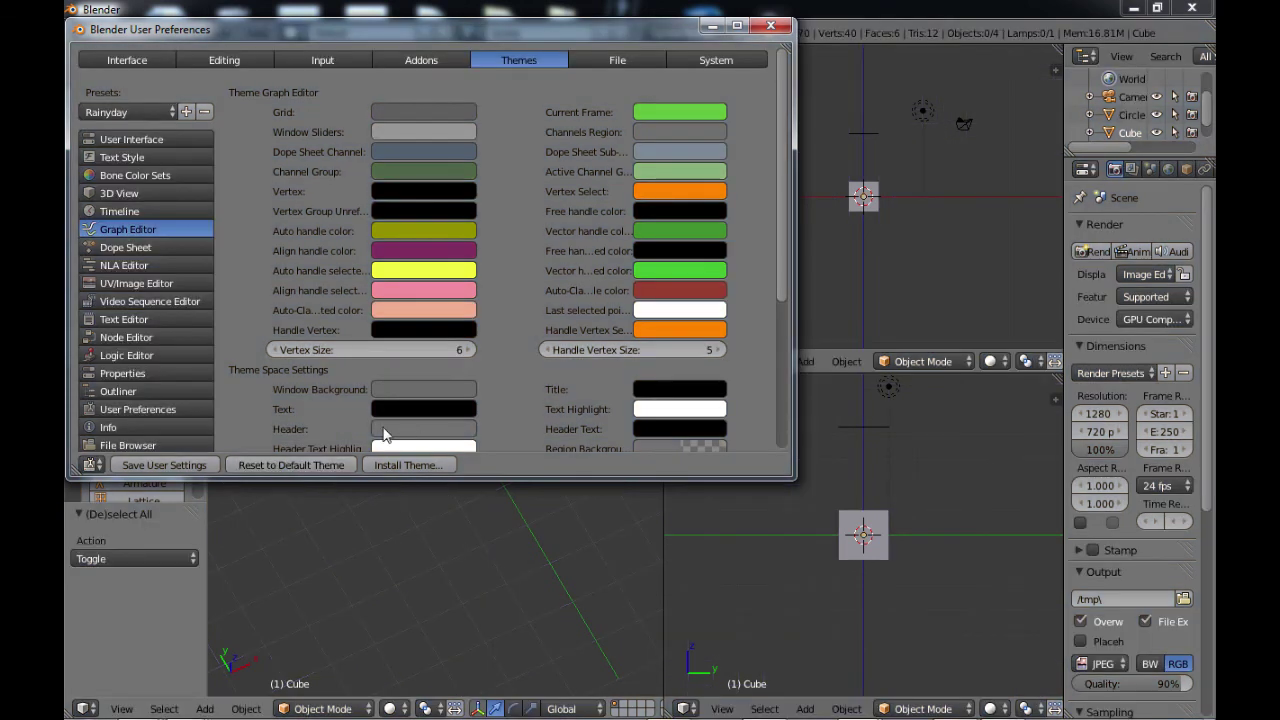
click(163, 465)
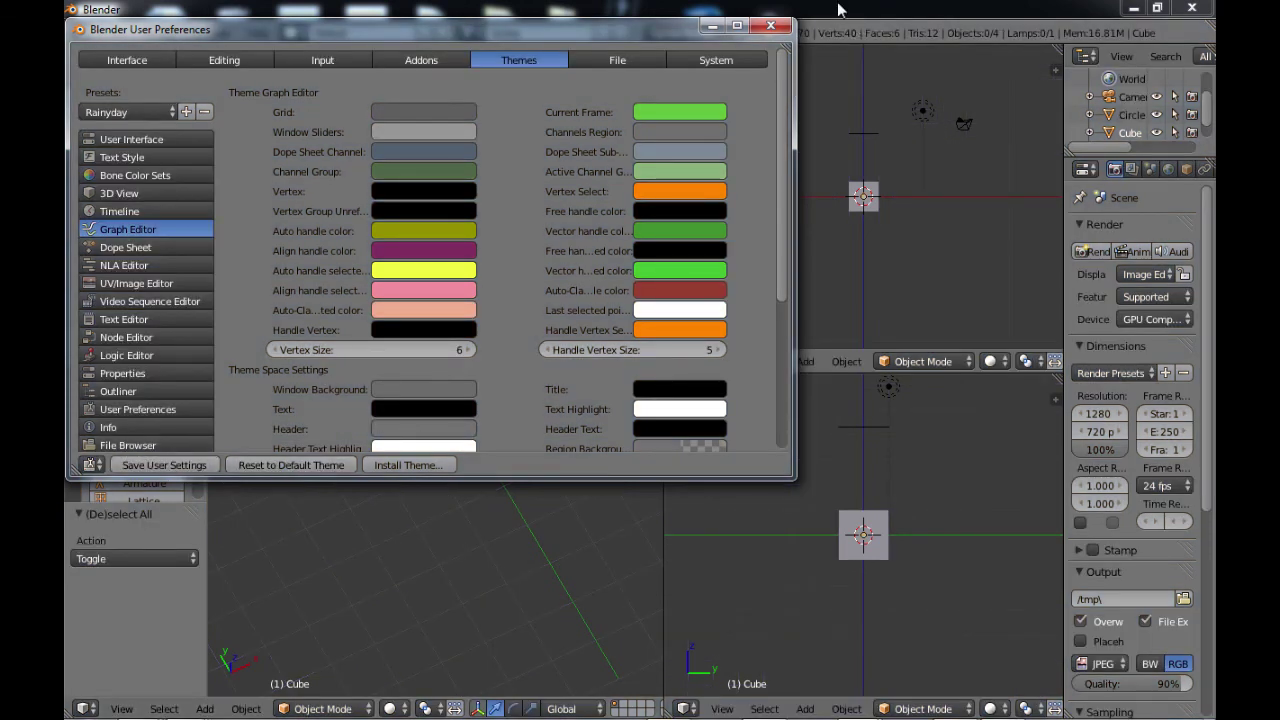
click(771, 25)
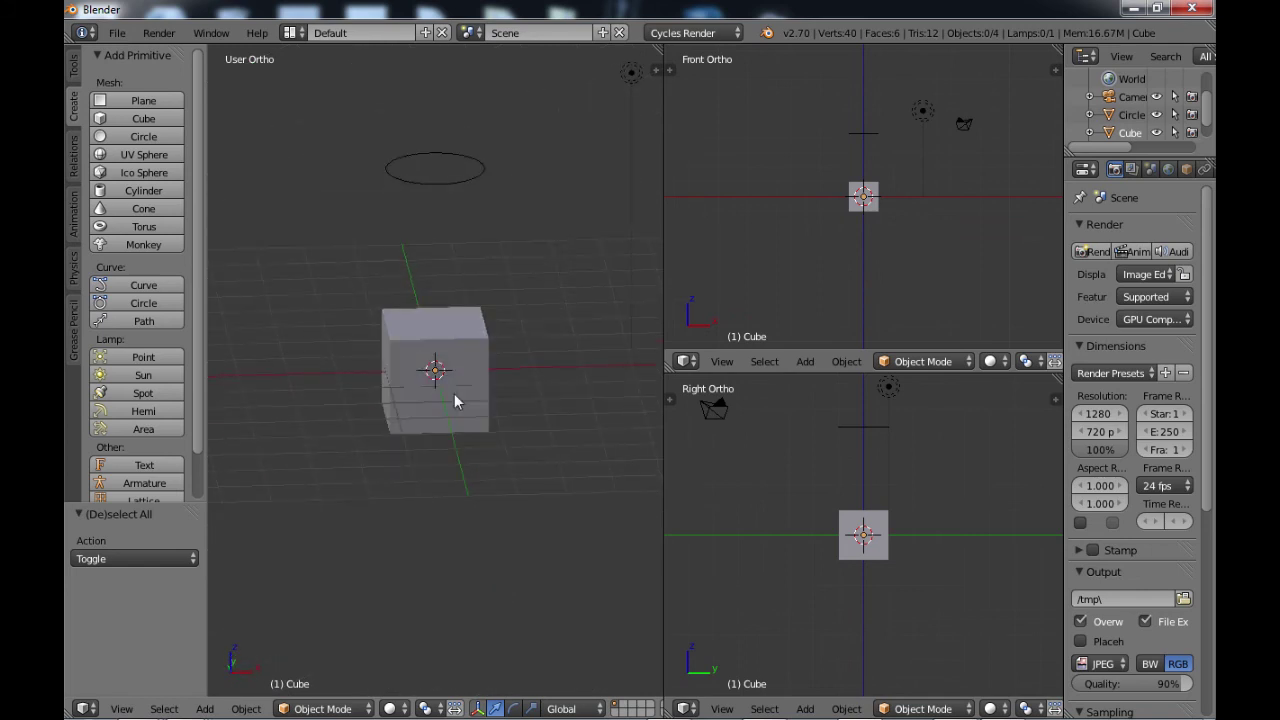